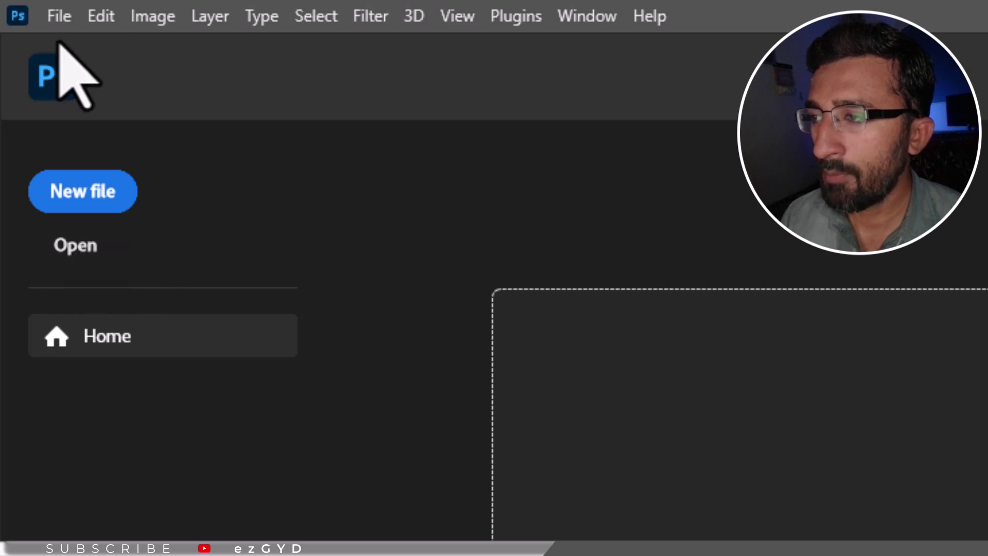
# Open Cat.png and confirm Image > Mode shows RGB Color, not Grayscale
pyautogui.click(58, 20)
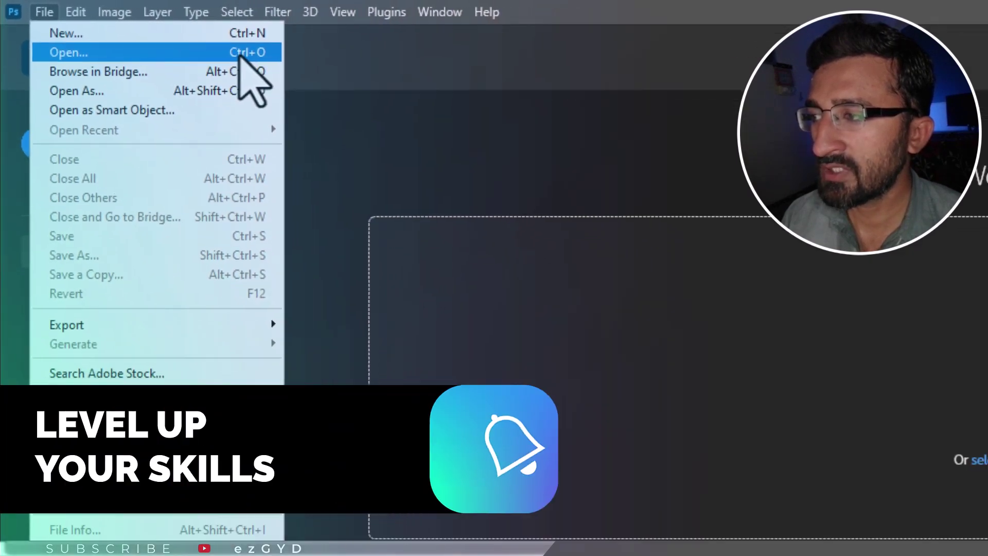
pyautogui.click(191, 44)
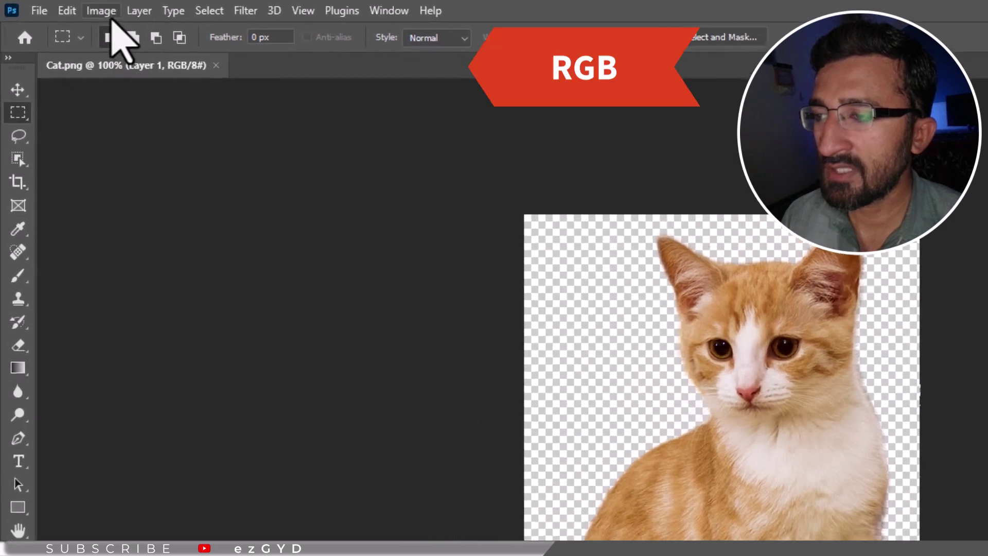
pyautogui.click(67, 6)
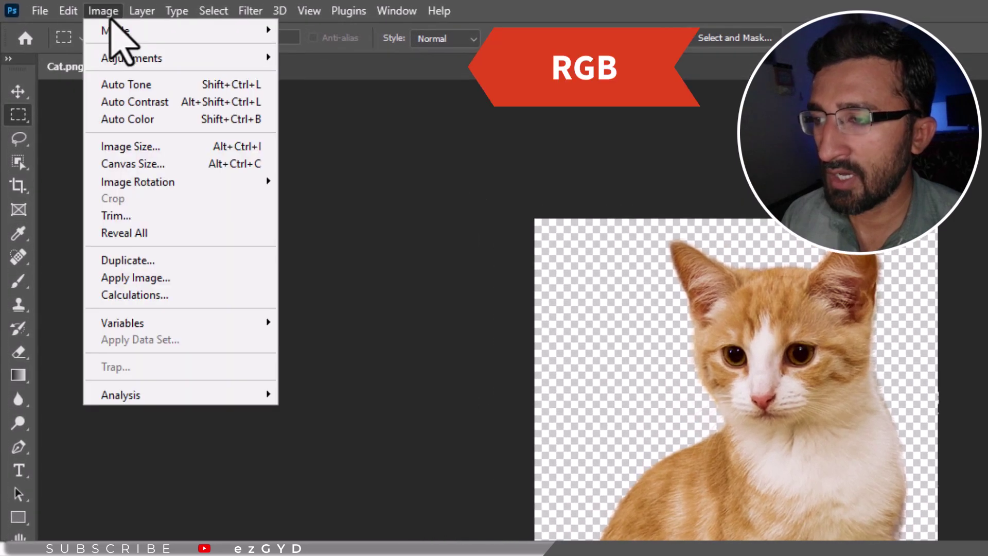
pyautogui.moveTo(116, 30)
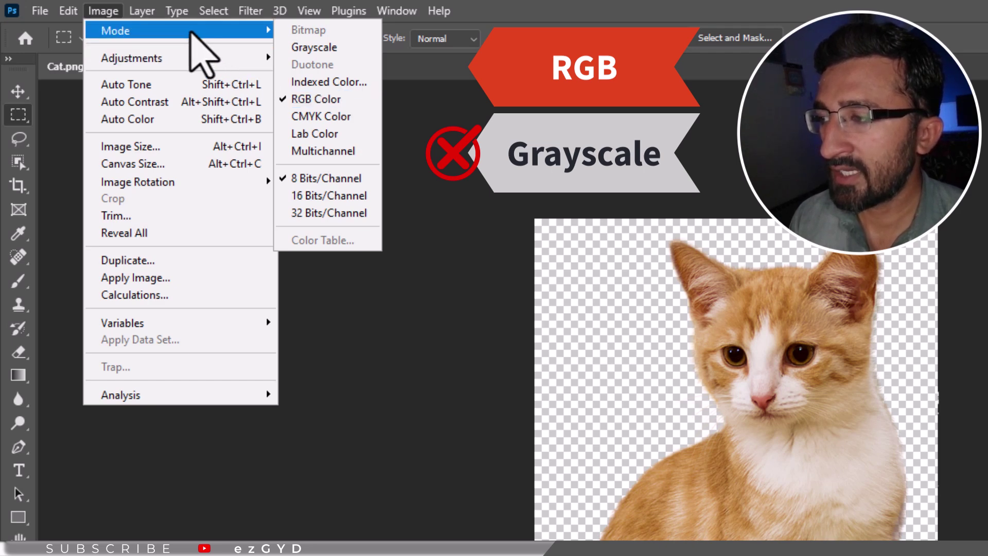
pyautogui.click(105, 12)
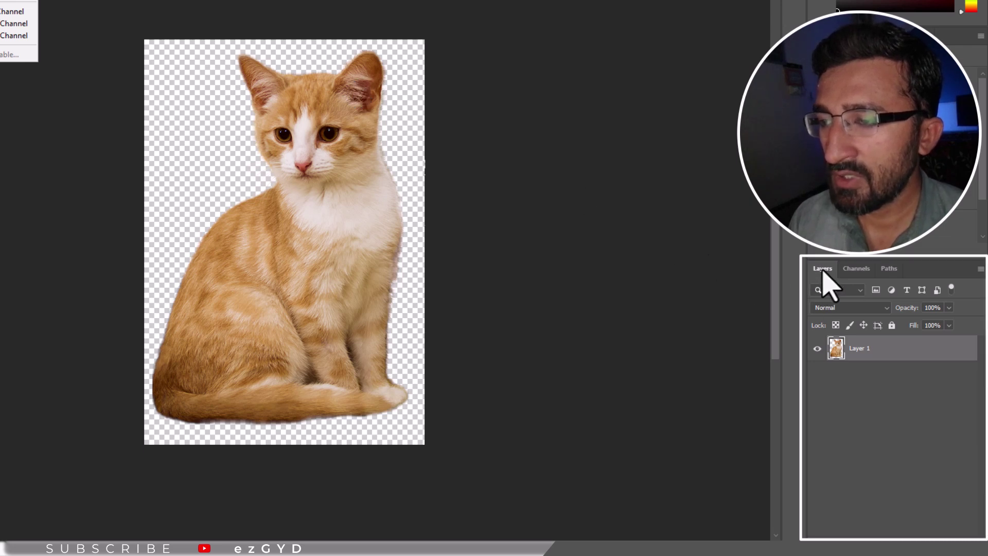
# Confirm Window > Layers is checked and make the cat's Layer 1 the active layer
pyautogui.press('Escape')
pyautogui.click(845, 364)
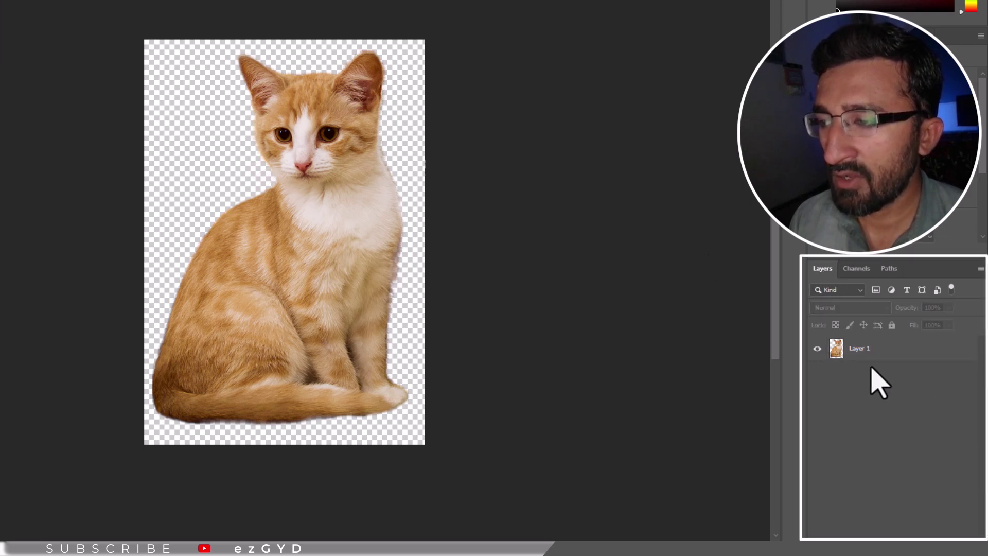
pyautogui.click(884, 355)
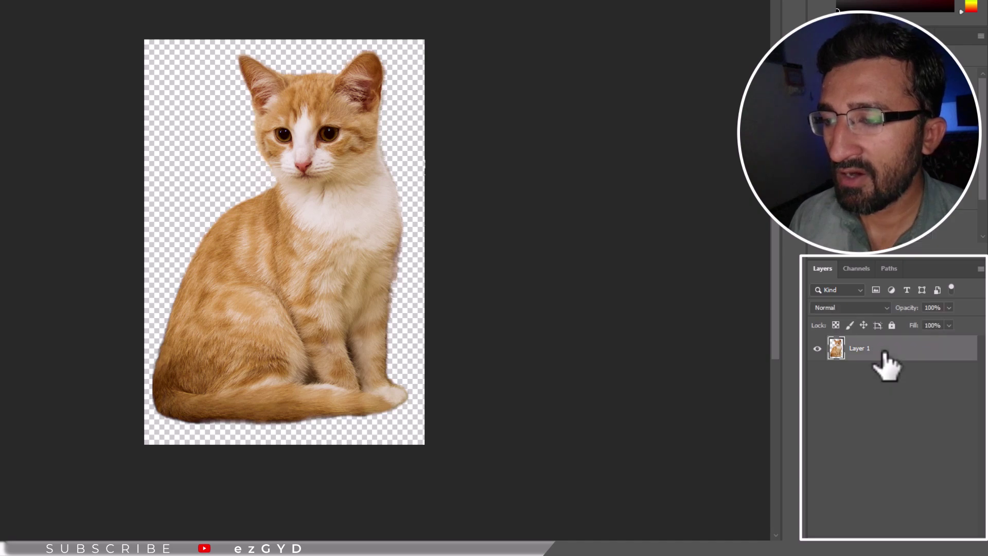
pyautogui.click(224, 5)
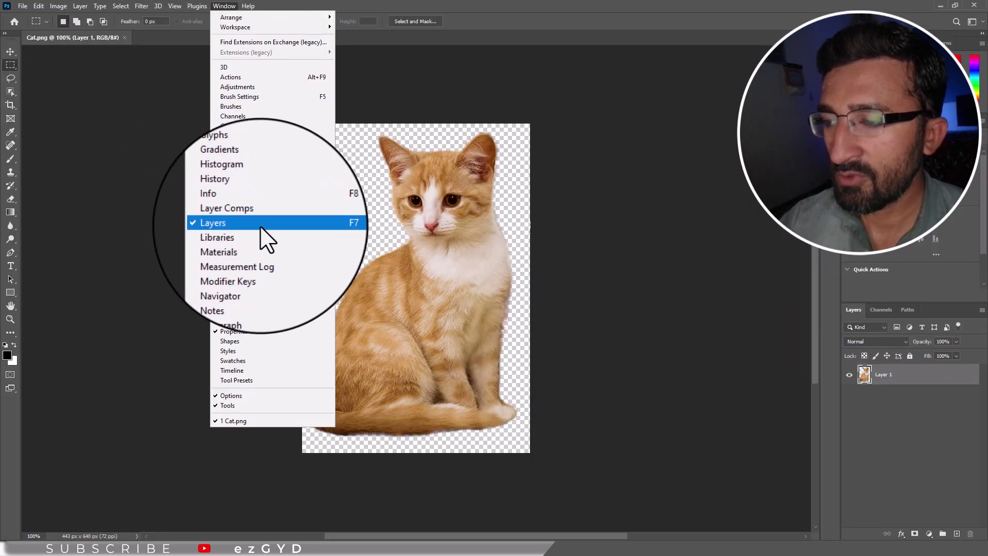
pyautogui.click(882, 401)
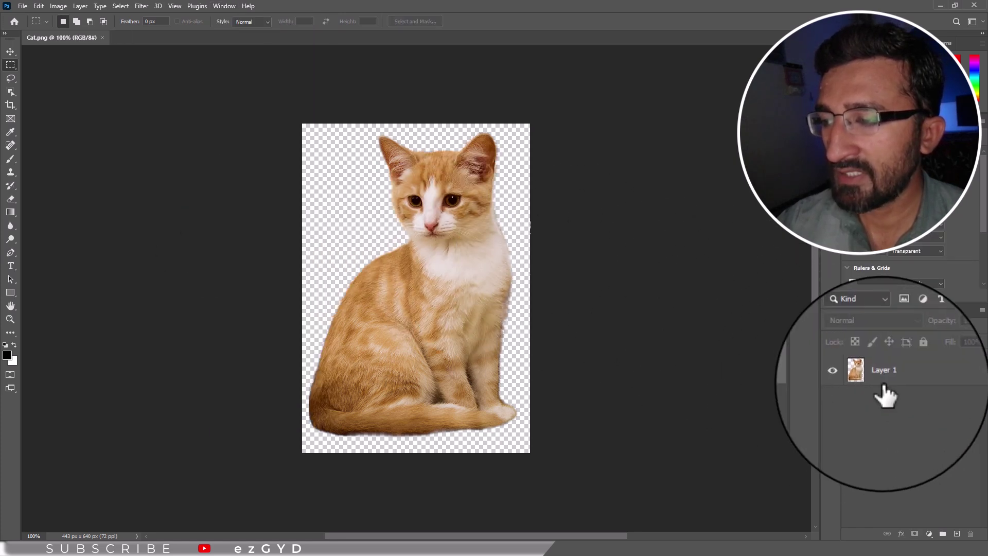
pyautogui.click(893, 382)
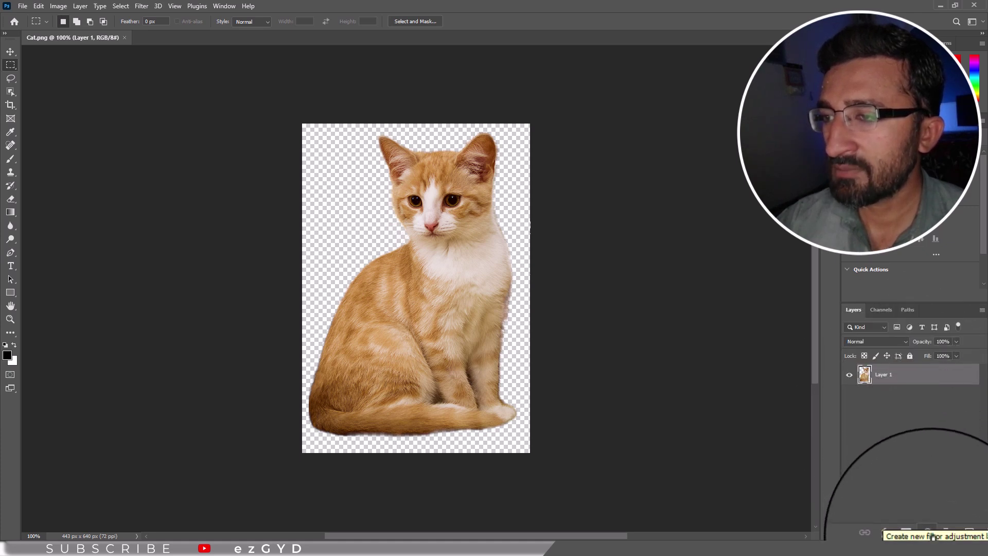
# Add a Hue/Saturation adjustment layer and shift the Hue slider until the cat turns teal
pyautogui.click(929, 533)
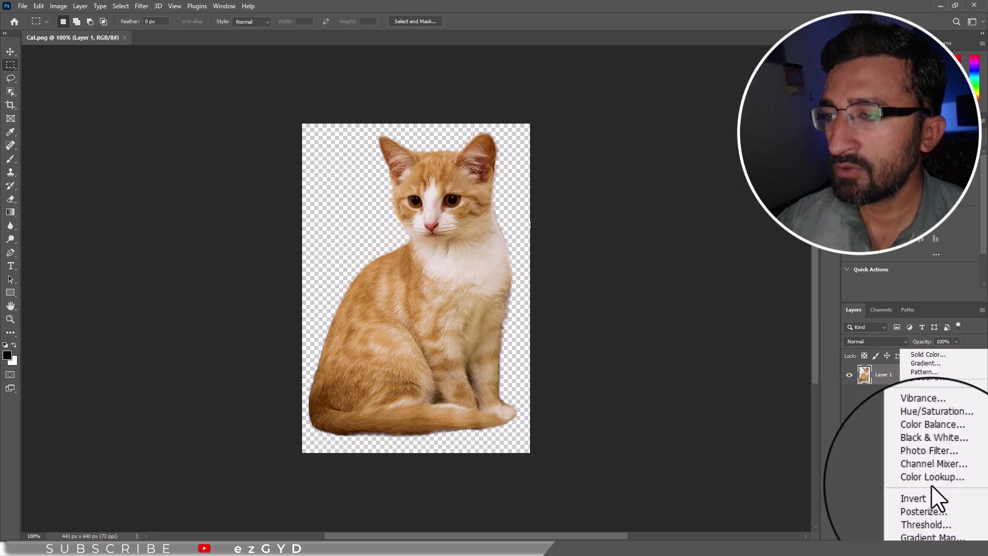
pyautogui.click(956, 435)
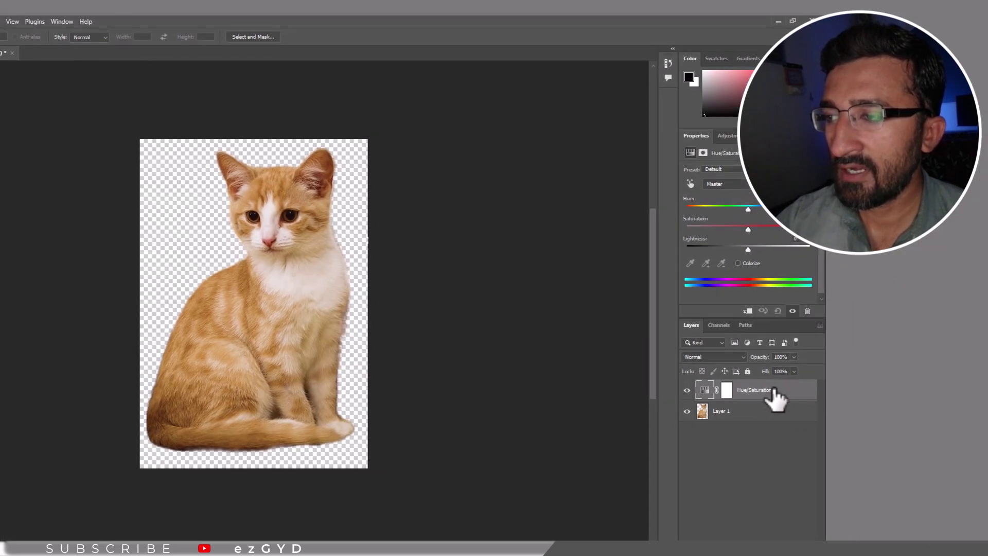
pyautogui.moveTo(689, 135); pyautogui.dragTo(484, 148)
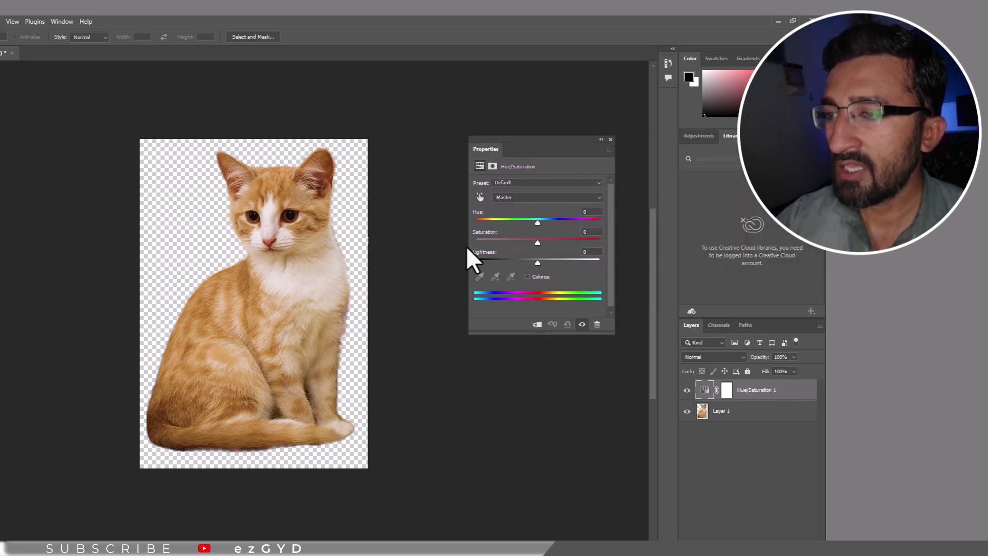
pyautogui.moveTo(537, 223); pyautogui.dragTo(491, 219)
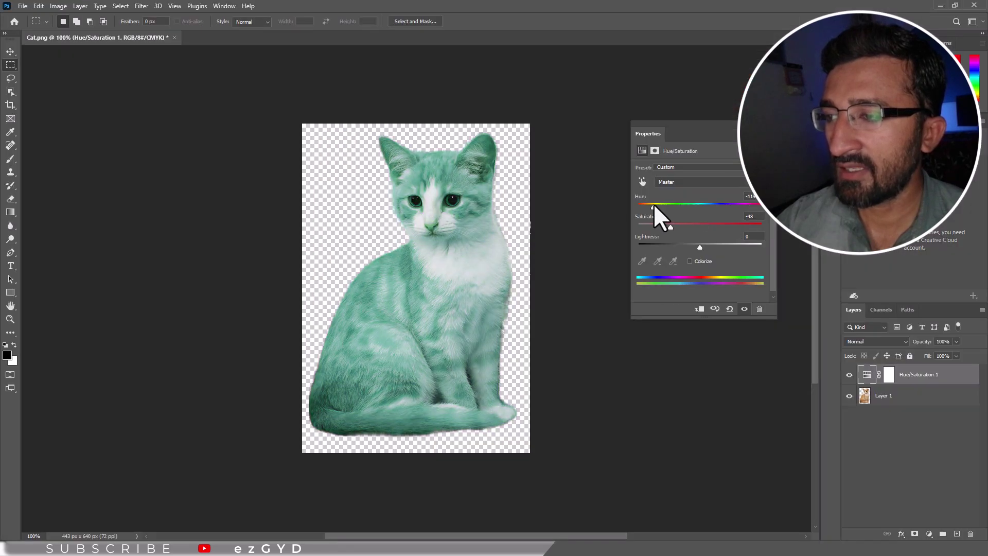
pyautogui.moveTo(654, 204); pyautogui.dragTo(756, 205)
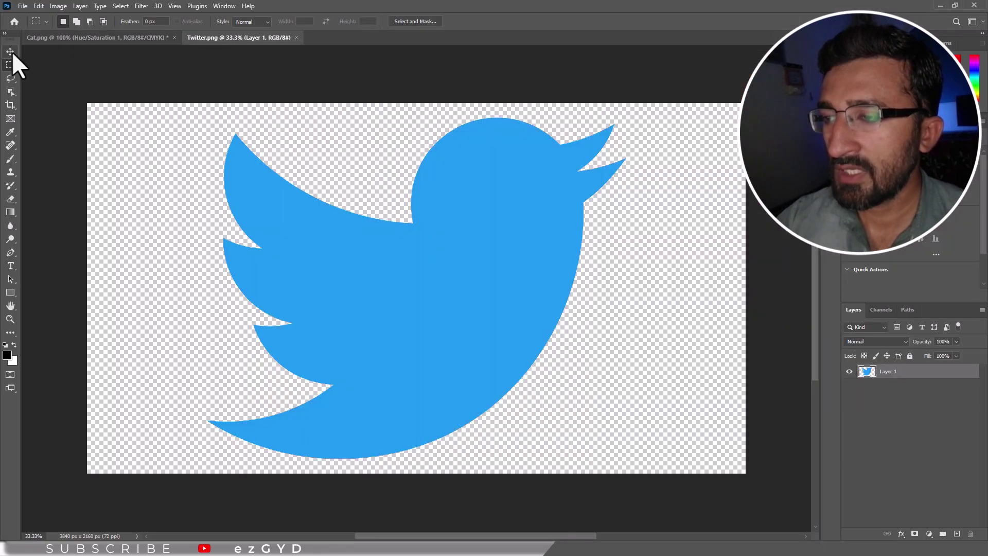
pyautogui.click(11, 52)
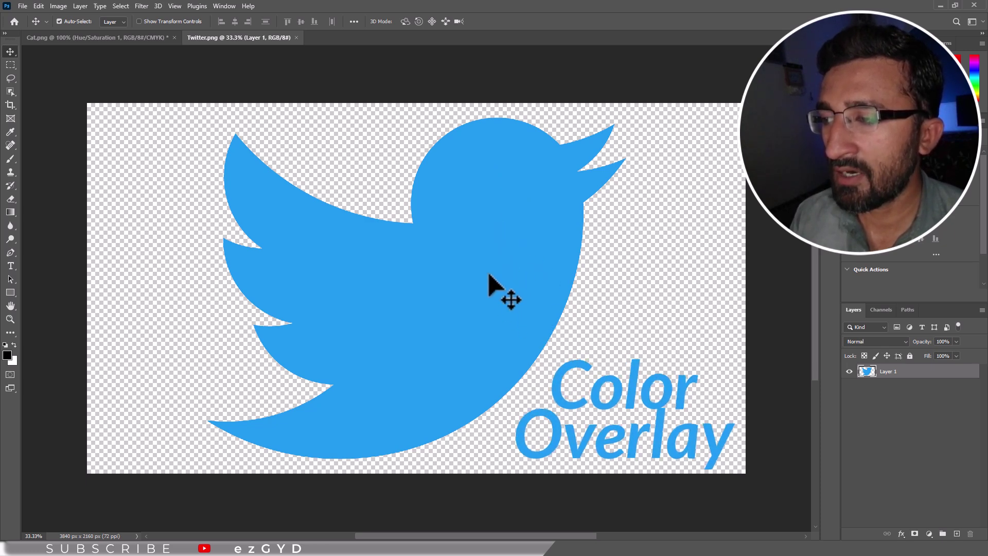
# Briefly preview a Color Overlay on the Twitter bird, then cancel it and dismiss the fx menu unused
pyautogui.click(80, 6)
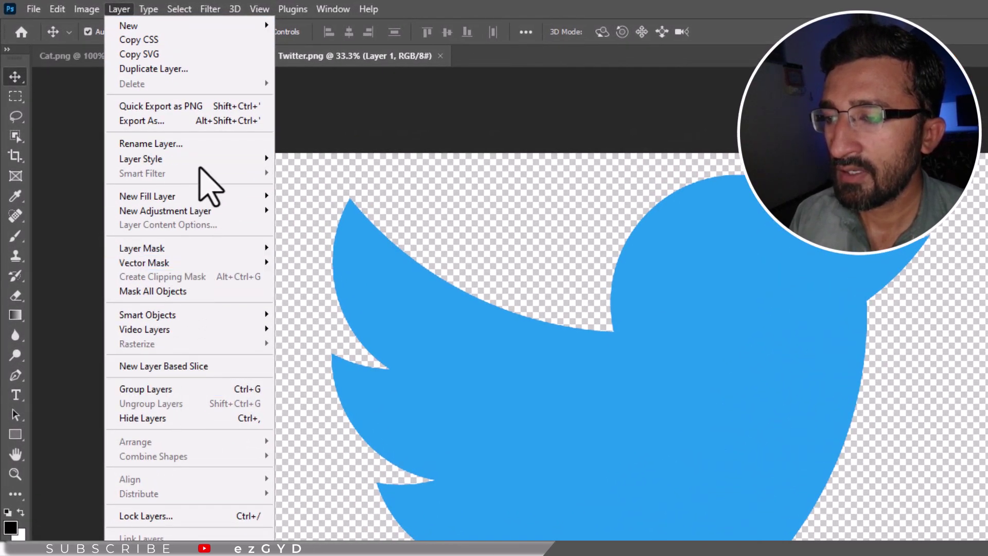
pyautogui.moveTo(140, 158)
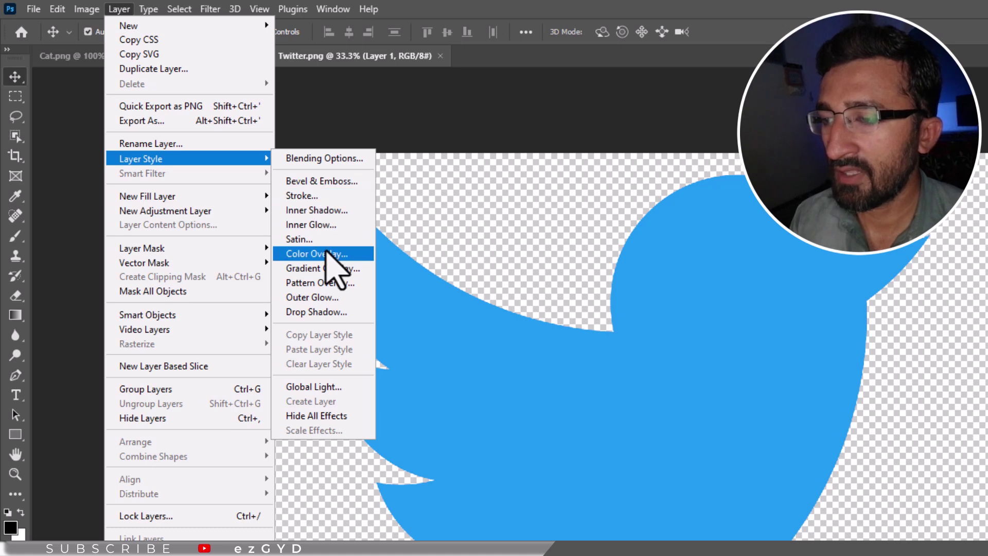
pyautogui.click(315, 253)
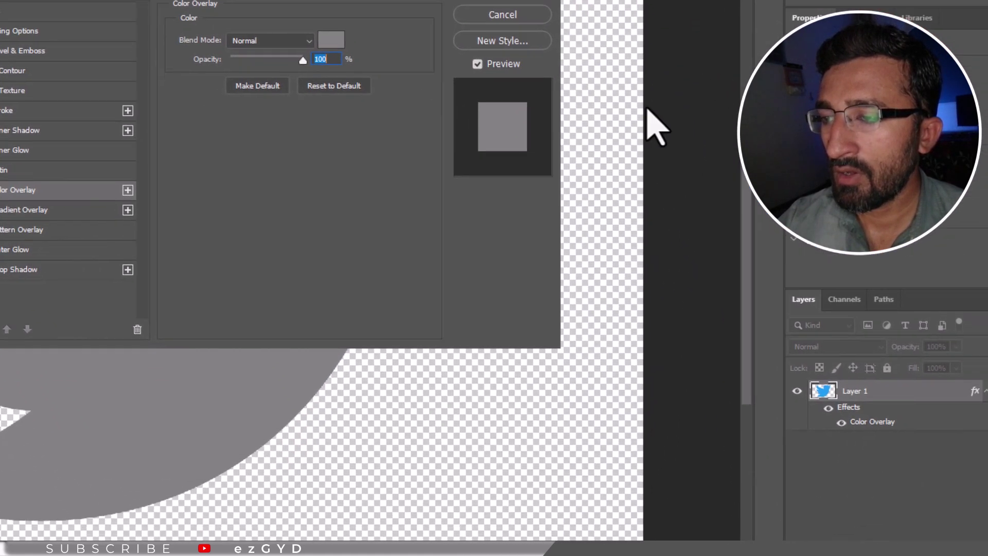
pyautogui.press('Escape')
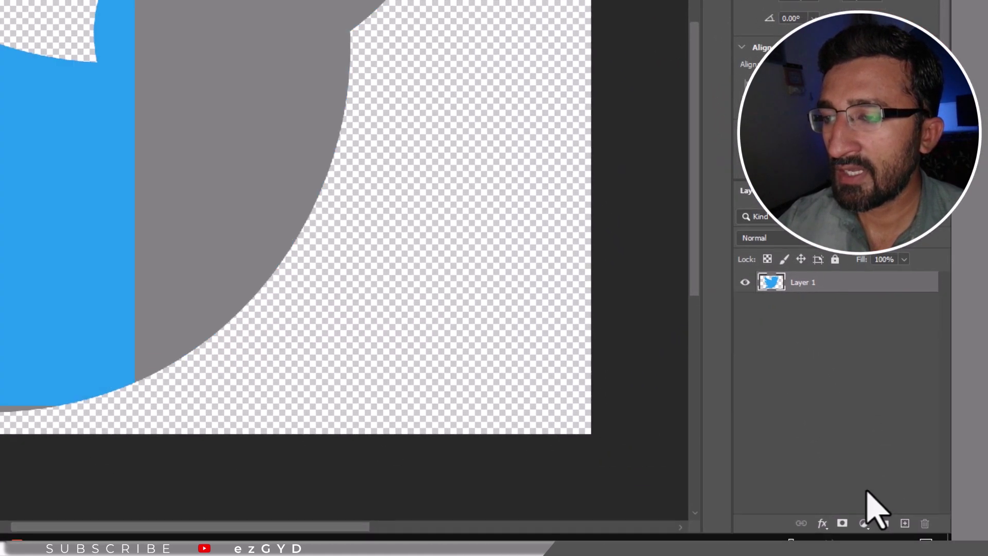
pyautogui.click(822, 523)
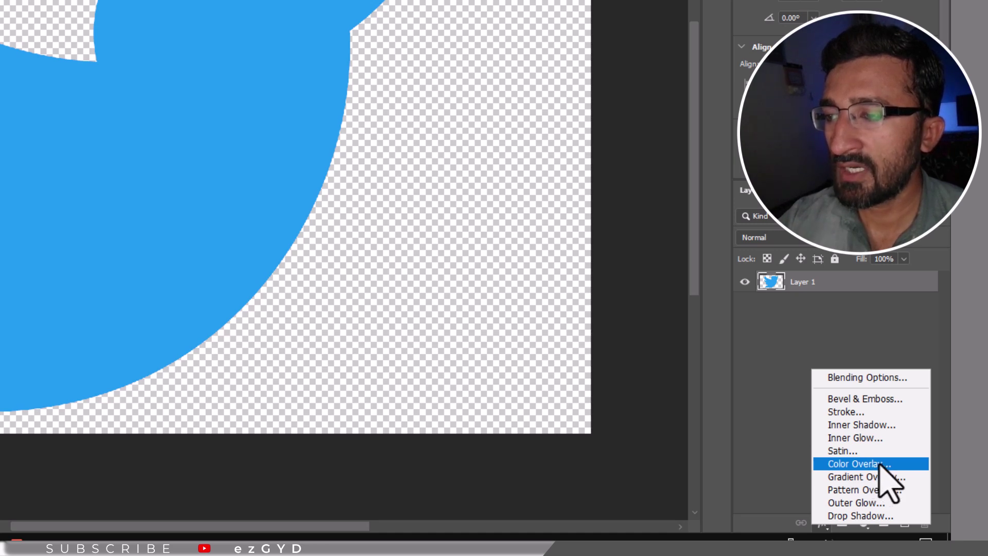
pyautogui.click(849, 298)
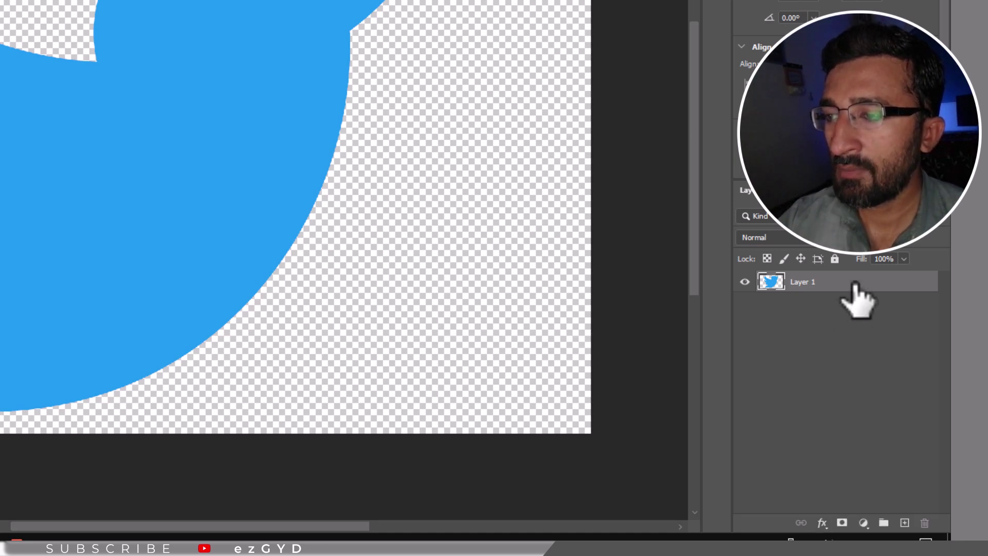
# Enable Color Overlay in Layer 1's layer style and set its colour to bright red
pyautogui.doubleClick(894, 286)
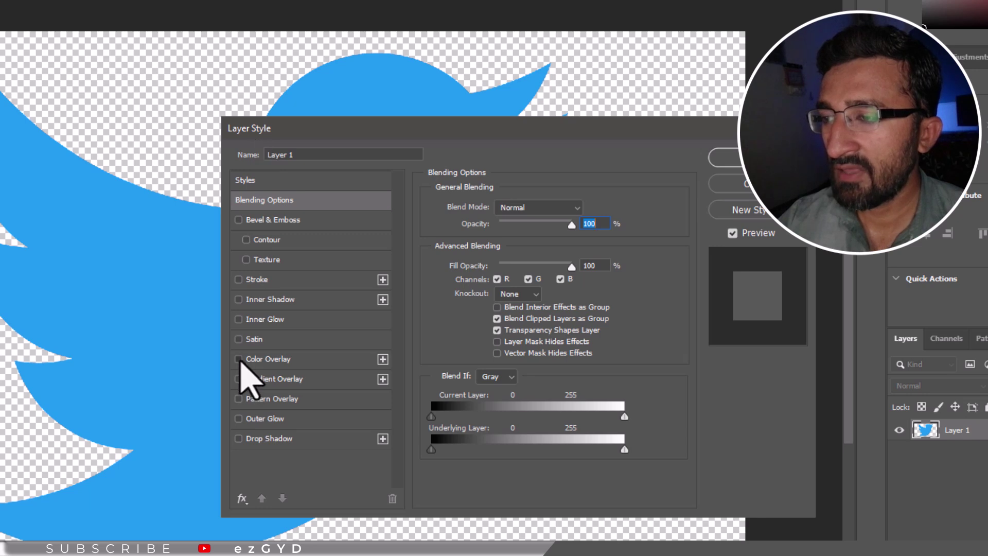
pyautogui.click(239, 359)
pyautogui.click(284, 359)
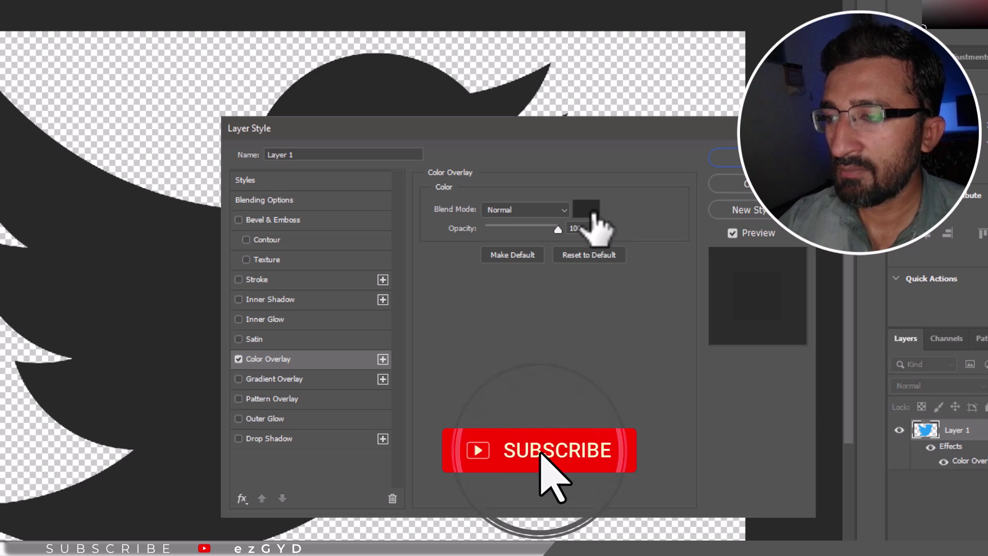
pyautogui.click(591, 210)
pyautogui.moveTo(589, 211)
pyautogui.mouseDown()
pyautogui.moveTo(565, 98)
pyautogui.moveTo(585, 88)
pyautogui.mouseUp()
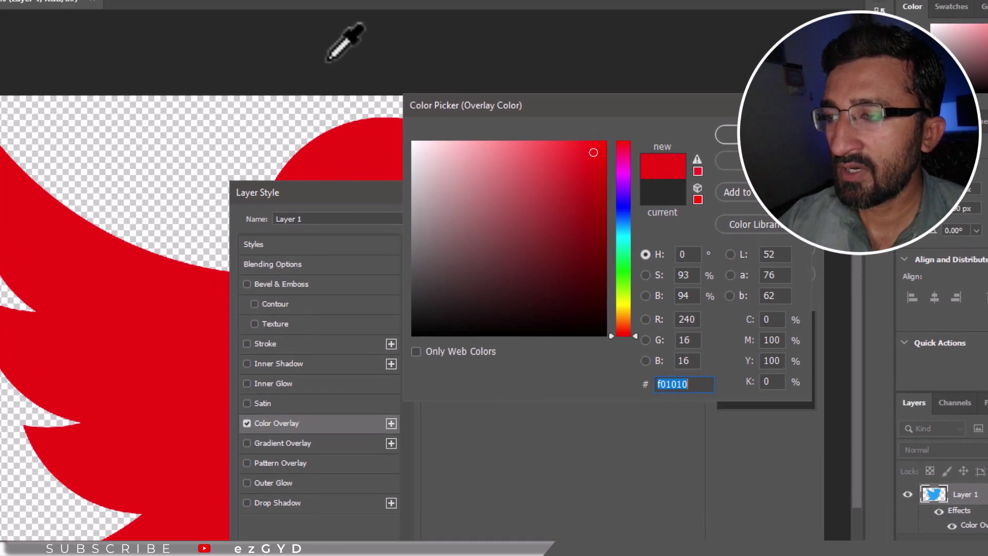
pyautogui.click(360, 12)
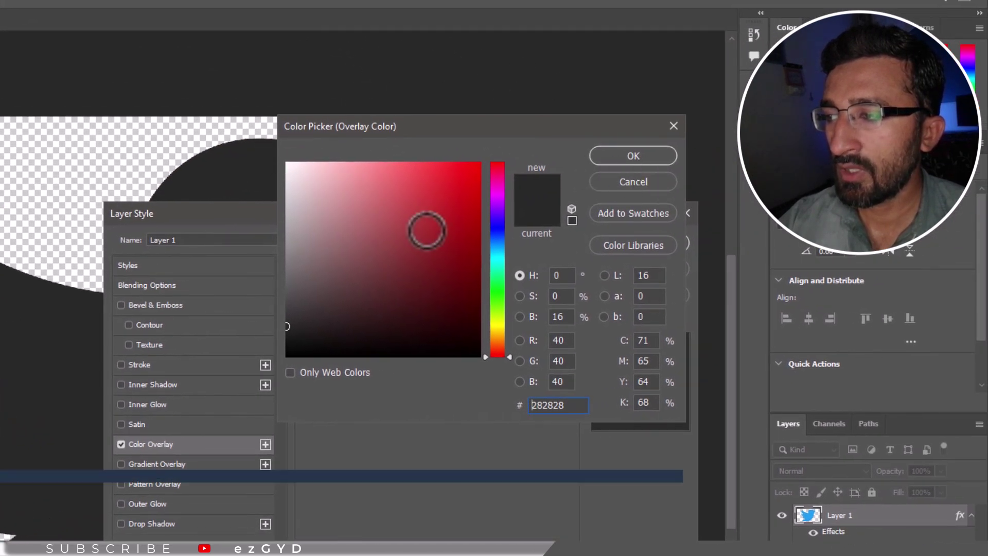
pyautogui.click(523, 217)
pyautogui.click(462, 201)
pyautogui.click(633, 156)
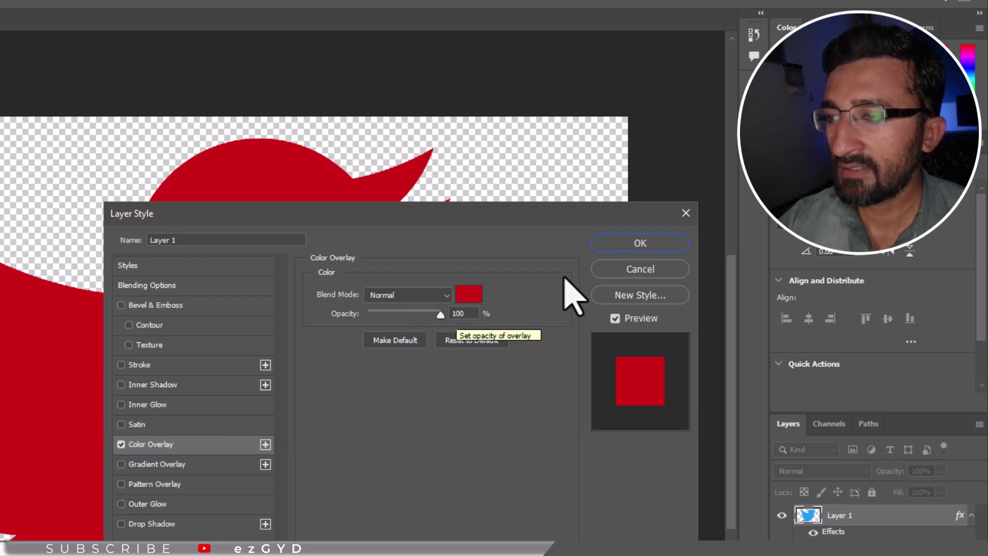
pyautogui.click(634, 244)
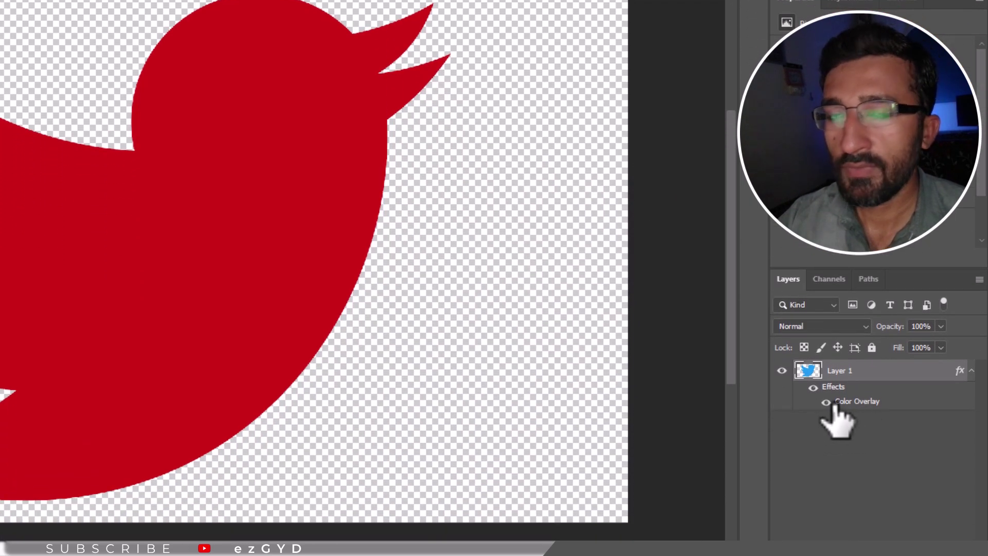
pyautogui.click(830, 403)
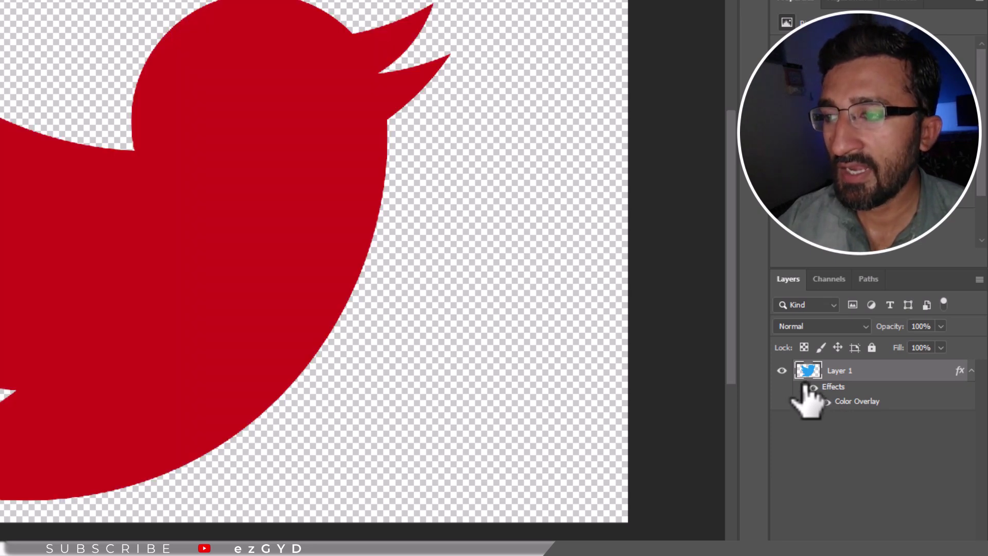
pyautogui.click(813, 388)
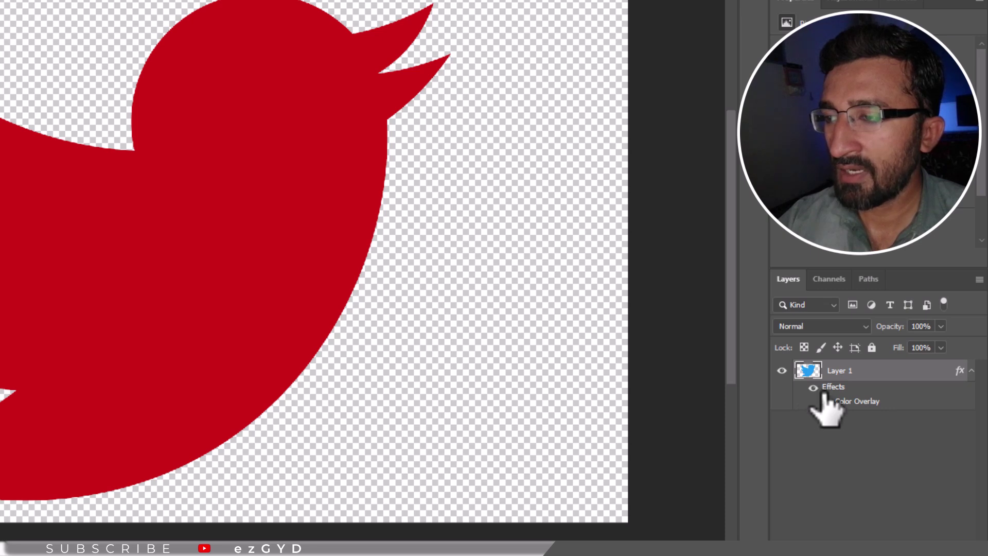
pyautogui.click(813, 388)
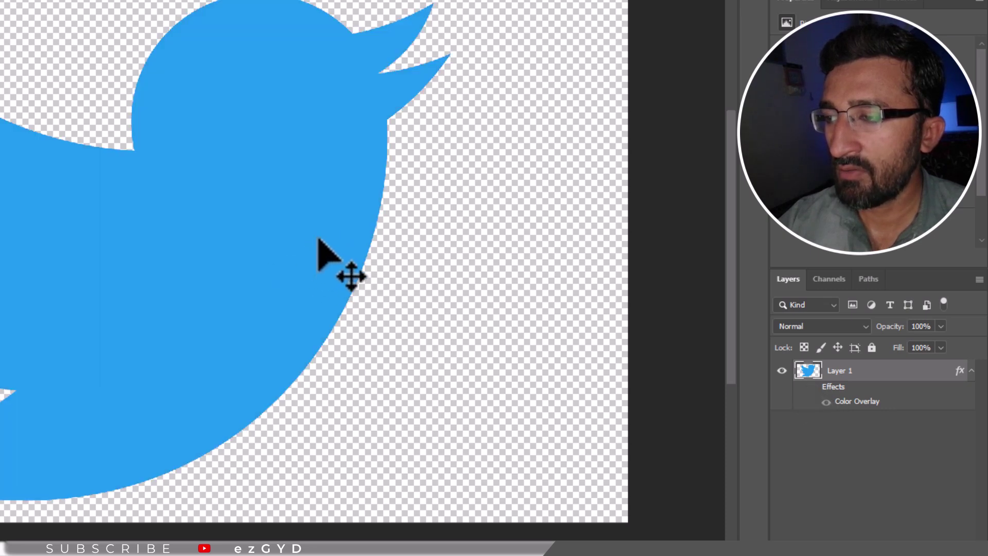
pyautogui.click(814, 388)
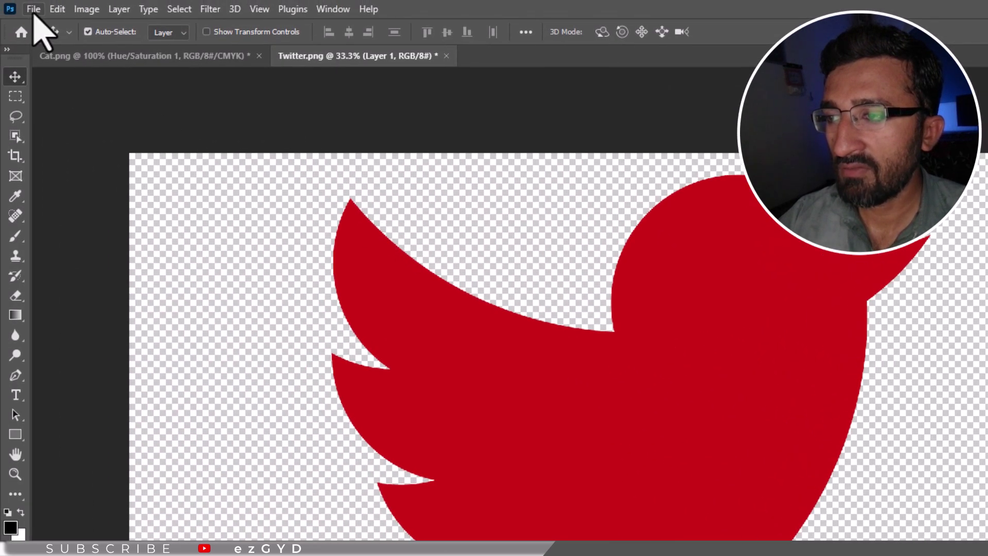
# Export the bird through Save for Web (Legacy) as PNG-24 named 1Twitter.png
pyautogui.click(32, 10)
pyautogui.moveTo(115, 246)
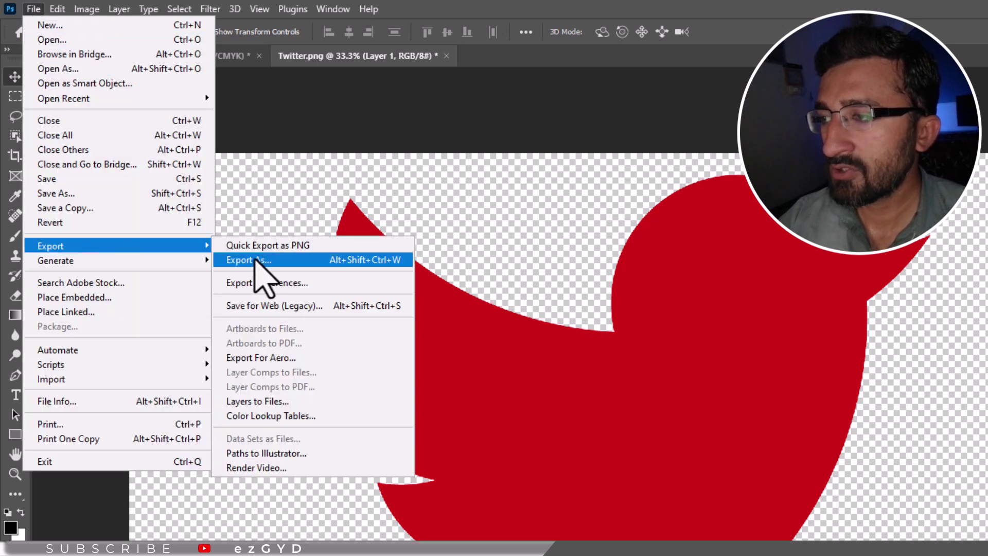
pyautogui.click(256, 308)
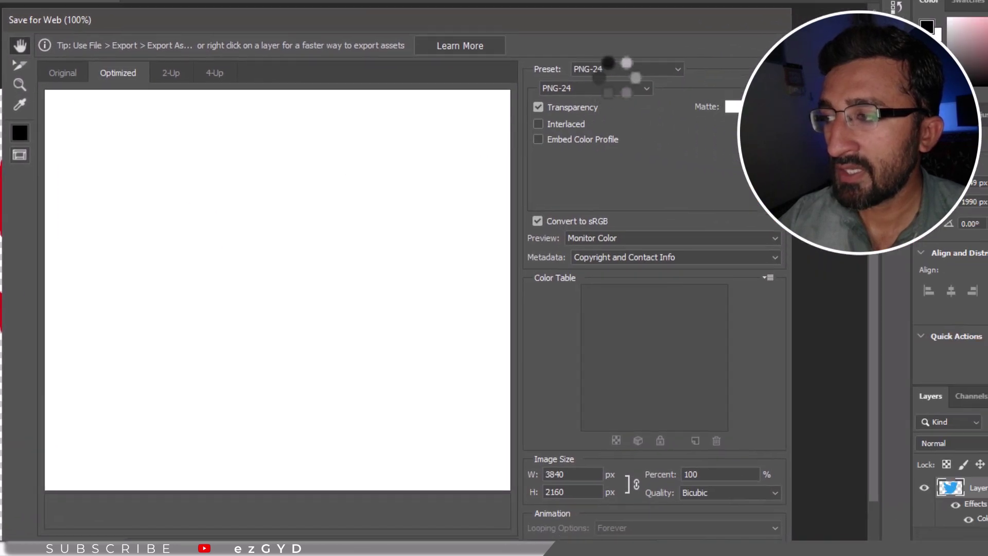
pyautogui.click(624, 72)
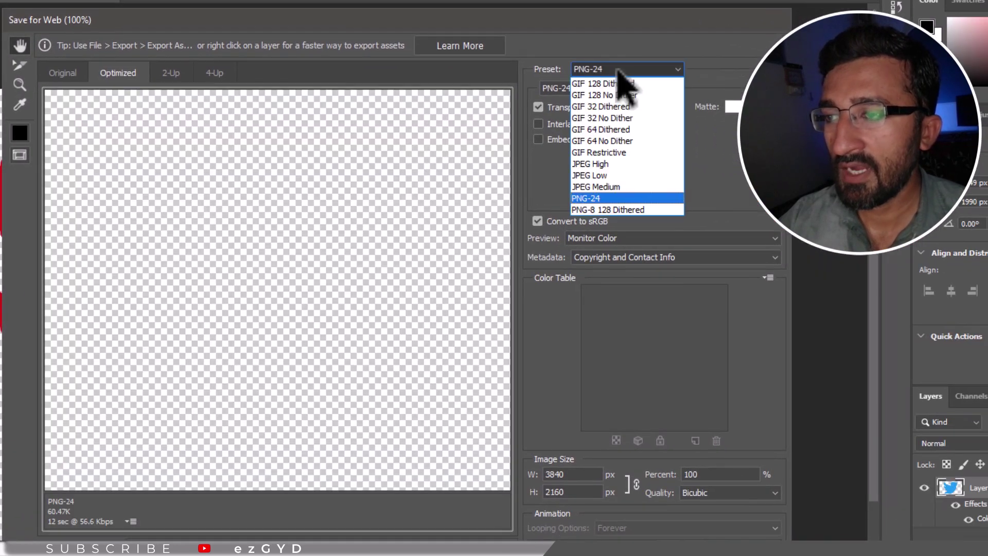
pyautogui.click(598, 199)
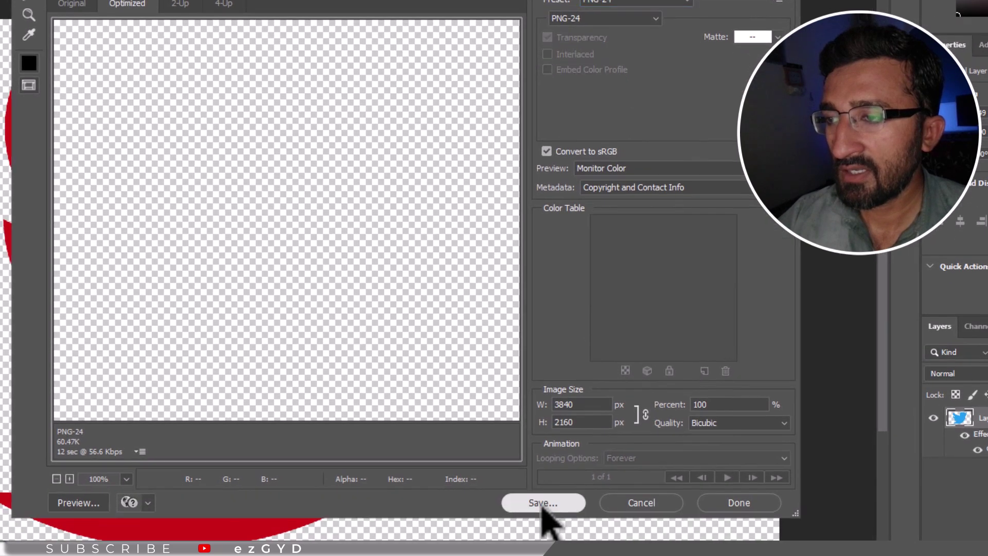
pyautogui.click(540, 504)
pyautogui.press('Home')
pyautogui.write('1')
pyautogui.click(401, 316)
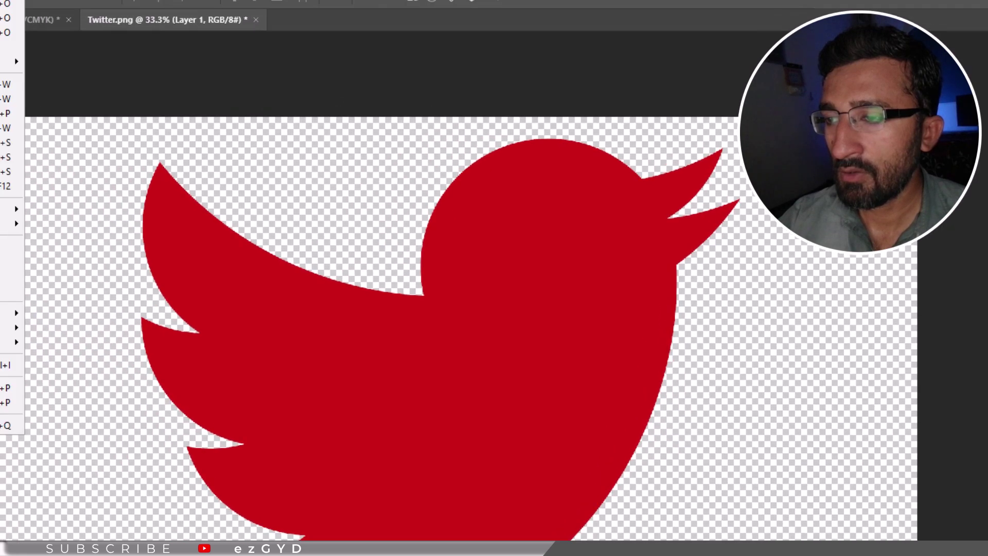
# Save the document as Twitter.psd in Photoshop (*.PSD) format
pyautogui.click(34, 9)
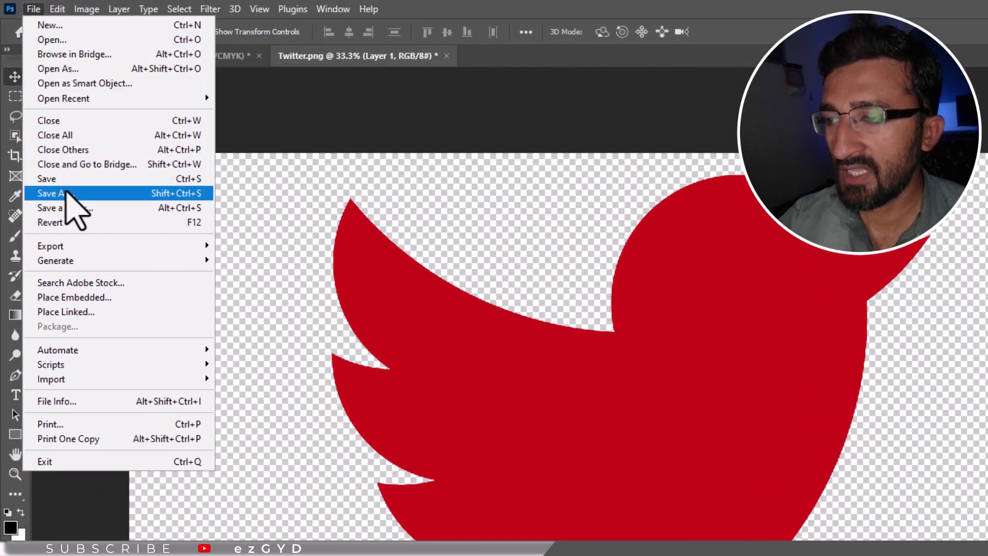
pyautogui.click(73, 195)
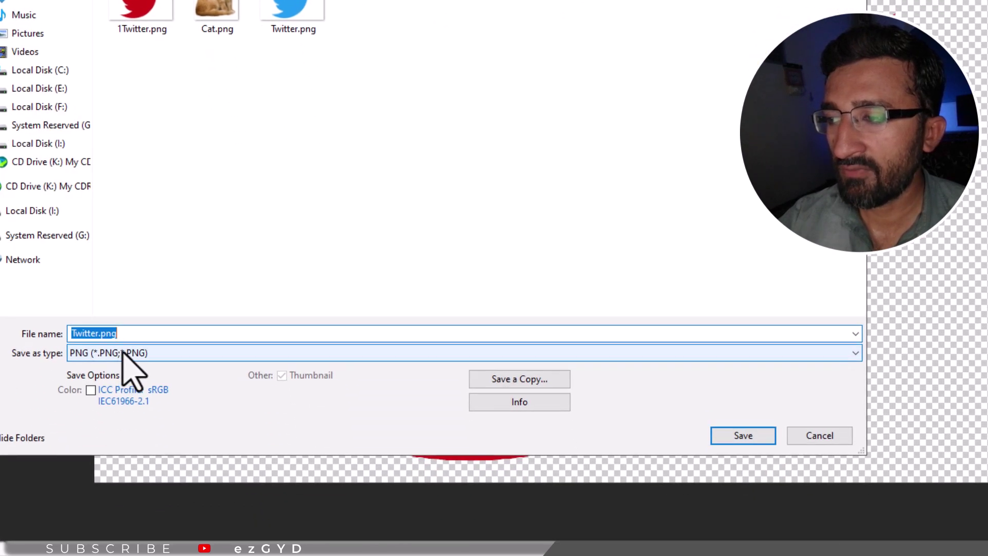
pyautogui.click(124, 355)
pyautogui.click(123, 363)
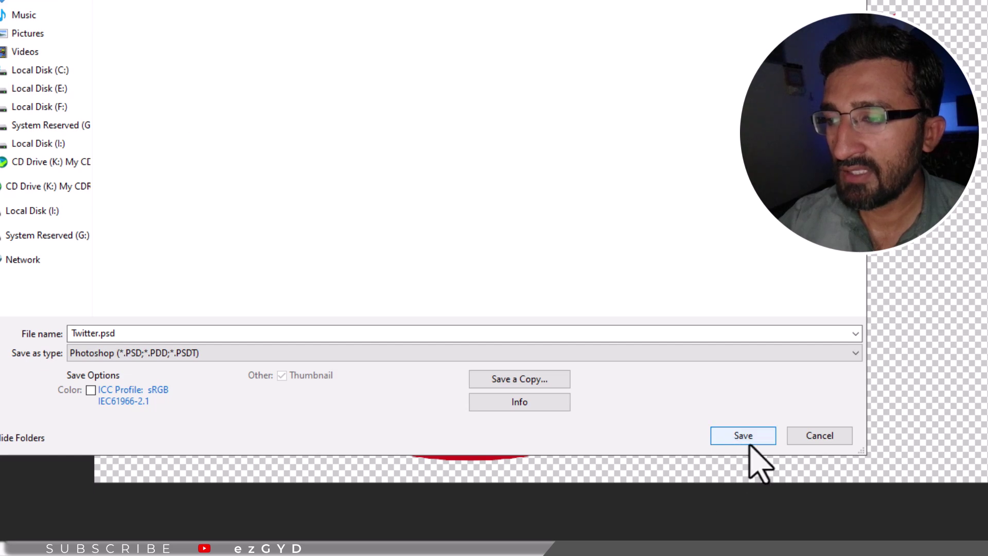